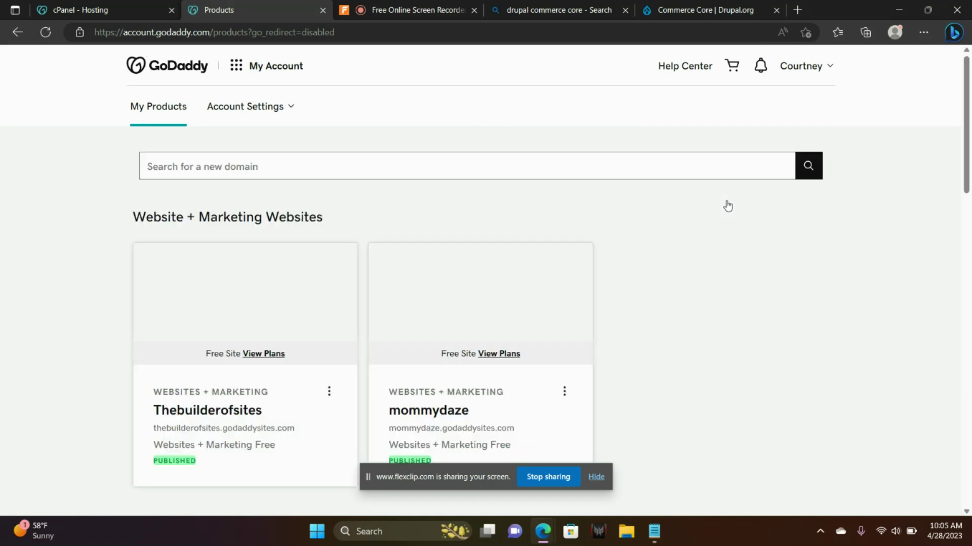
# - From Web Hosting's Manage All list, open the cPanel account for thebuilderofsites.com
pyautogui.moveTo(963, 98); pyautogui.dragTo(969, 333)
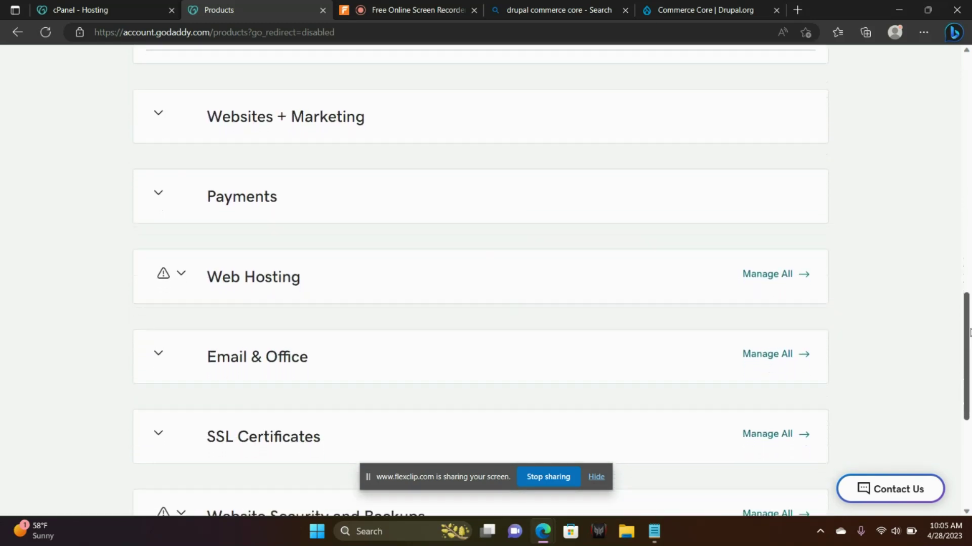
pyautogui.click(767, 274)
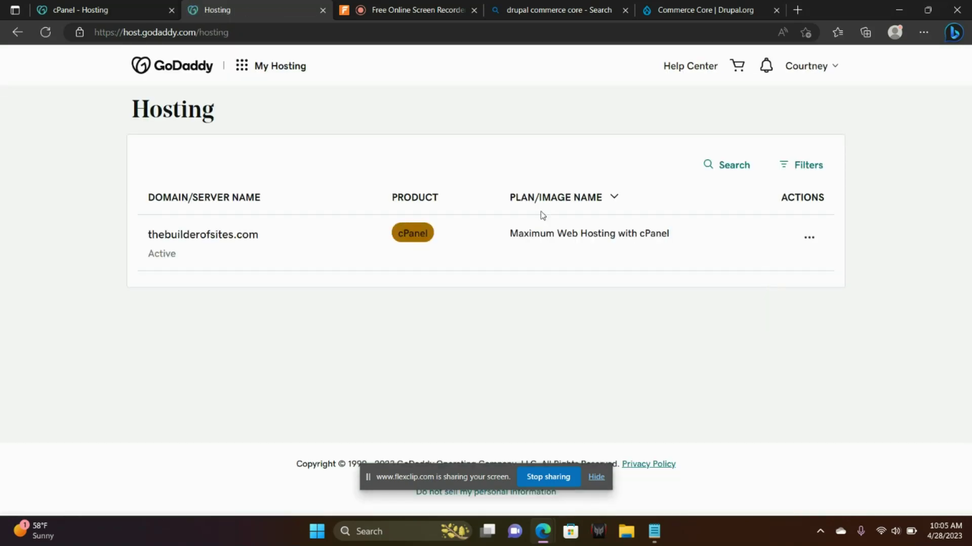
pyautogui.click(421, 236)
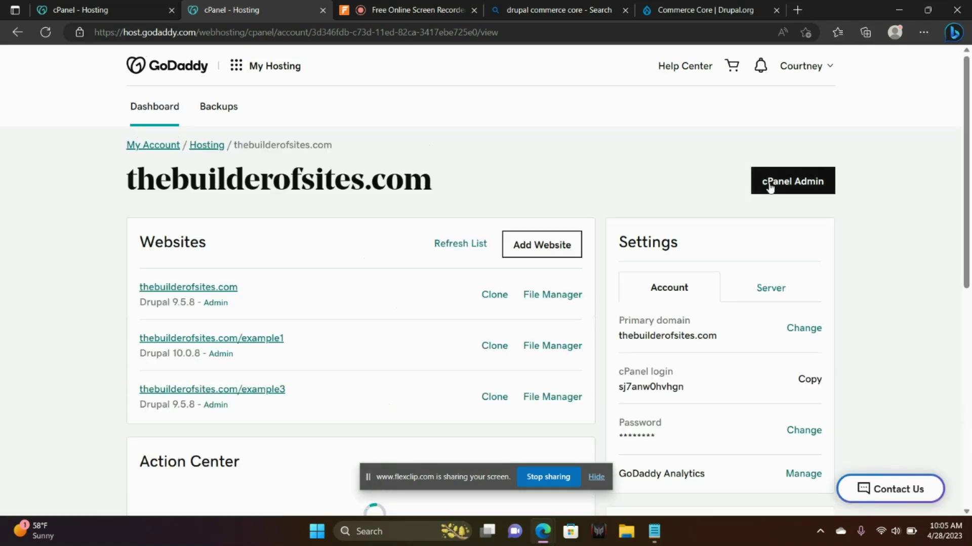
# - Go to cPanel Admin and launch the Installatron Applications Installer from the Software section
pyautogui.click(790, 181)
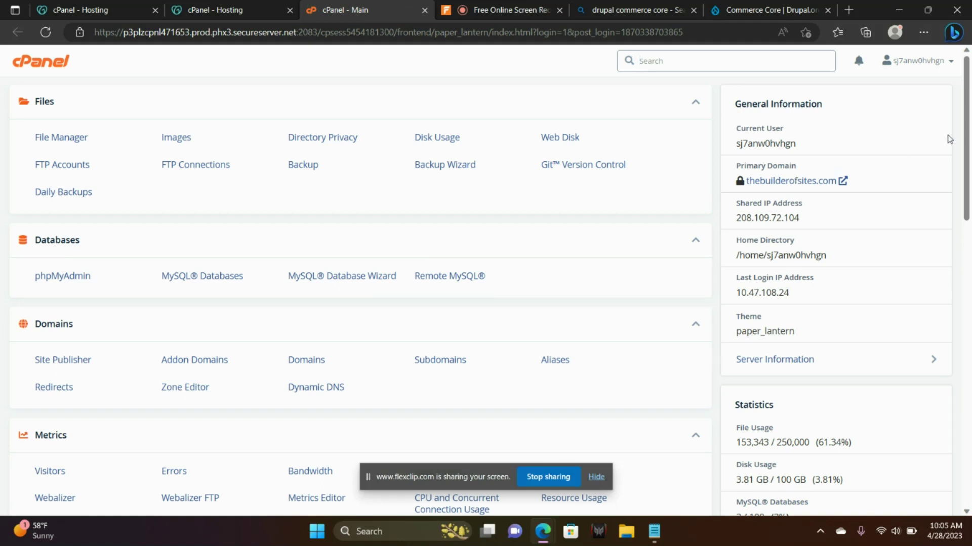
pyautogui.moveTo(968, 124); pyautogui.dragTo(962, 230)
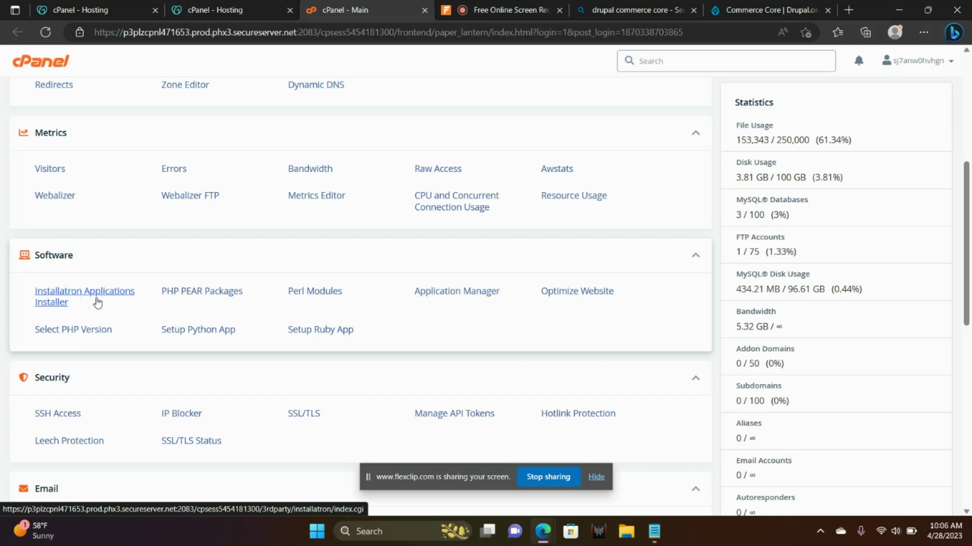
pyautogui.click(99, 298)
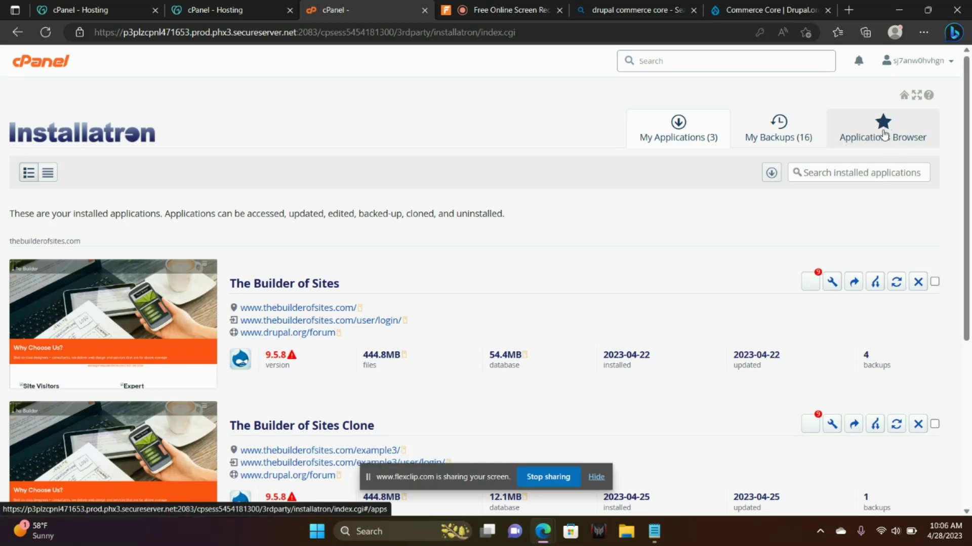
# - In the Applications Browser, open Drupal under Content Management
pyautogui.click(883, 135)
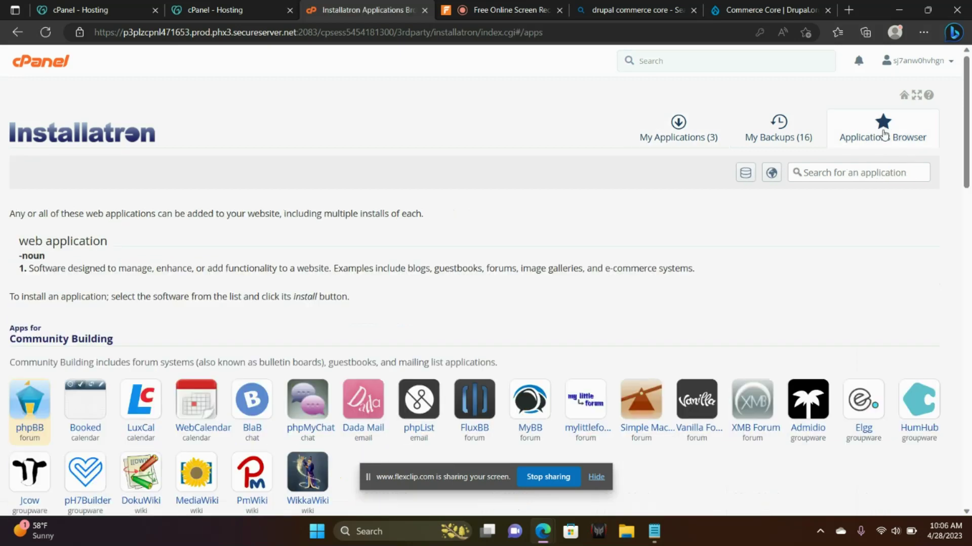
pyautogui.moveTo(969, 137); pyautogui.dragTo(969, 241)
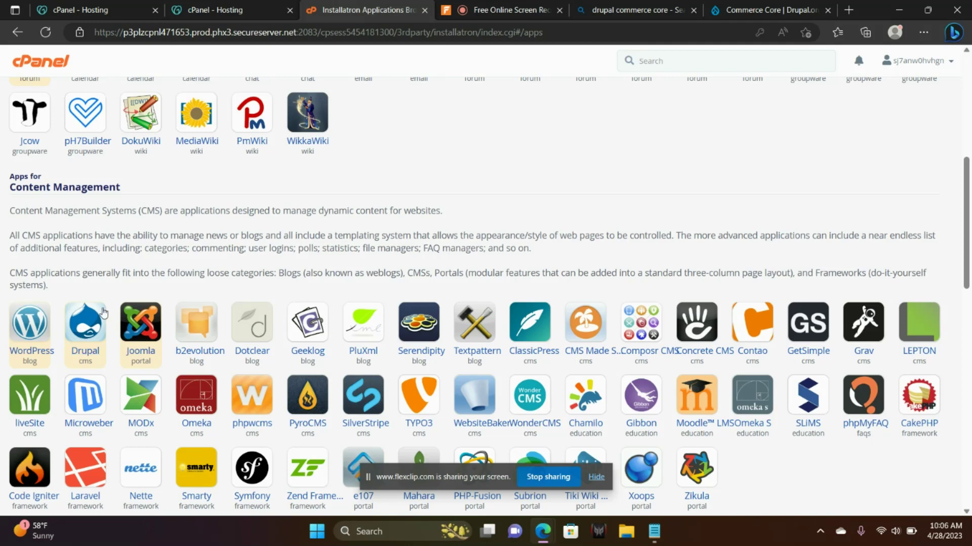
pyautogui.click(91, 330)
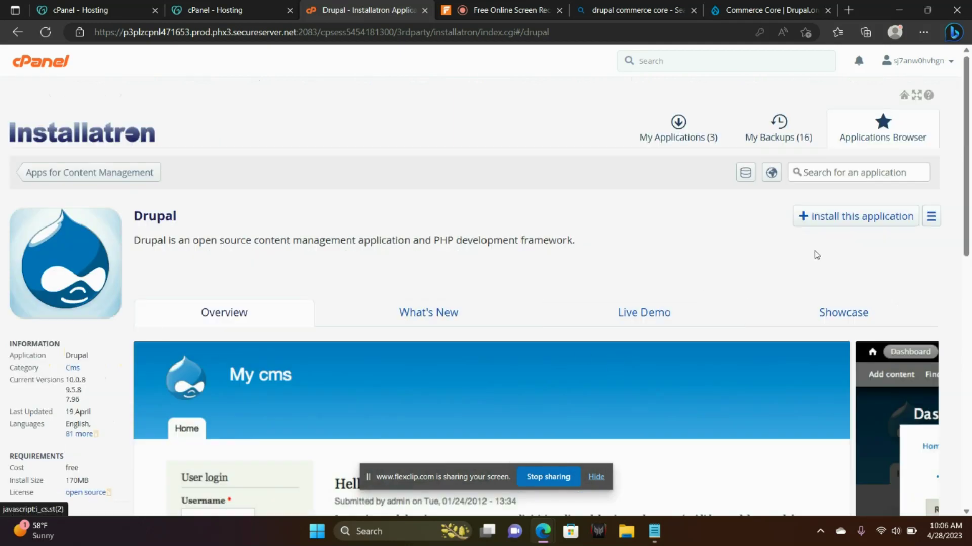
# - Start the Drupal install and replace the 'cms' directory name with 'example'
pyautogui.click(848, 228)
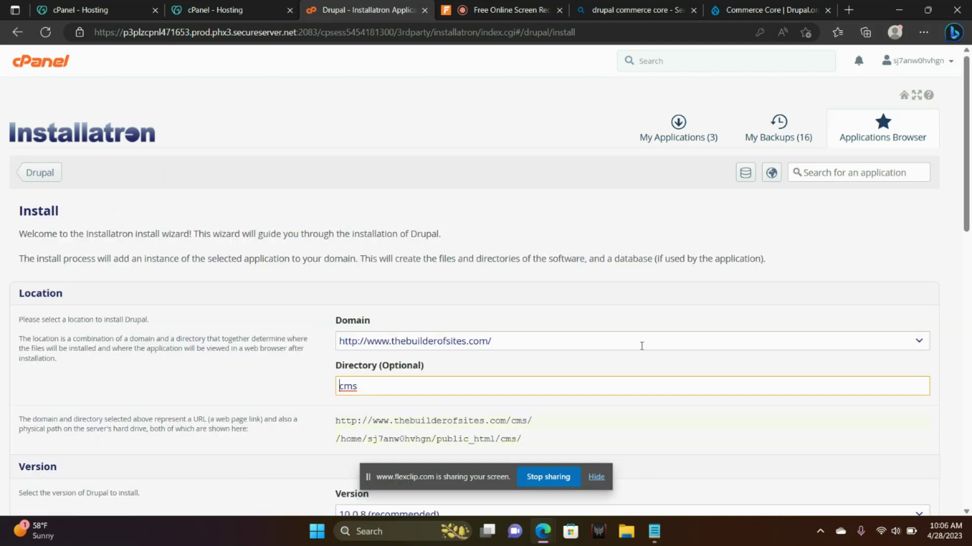
pyautogui.scroll(-3, 968, 213)
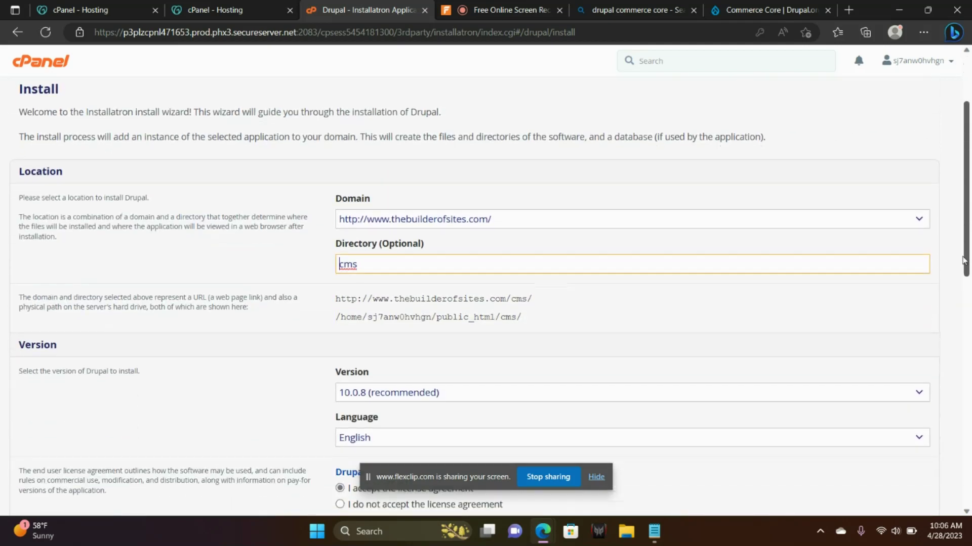
pyautogui.moveTo(379, 258); pyautogui.dragTo(328, 257)
pyautogui.write('e')
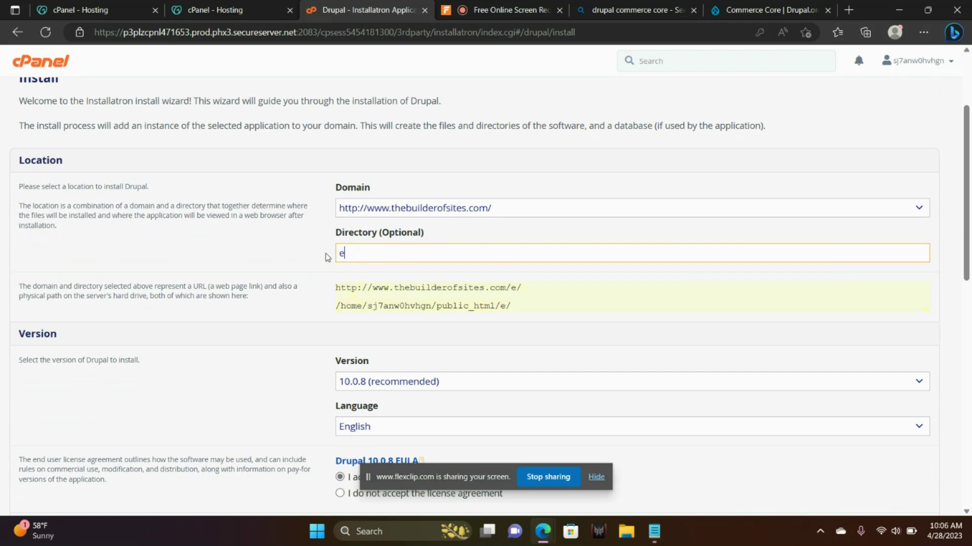
pyautogui.write('xample')
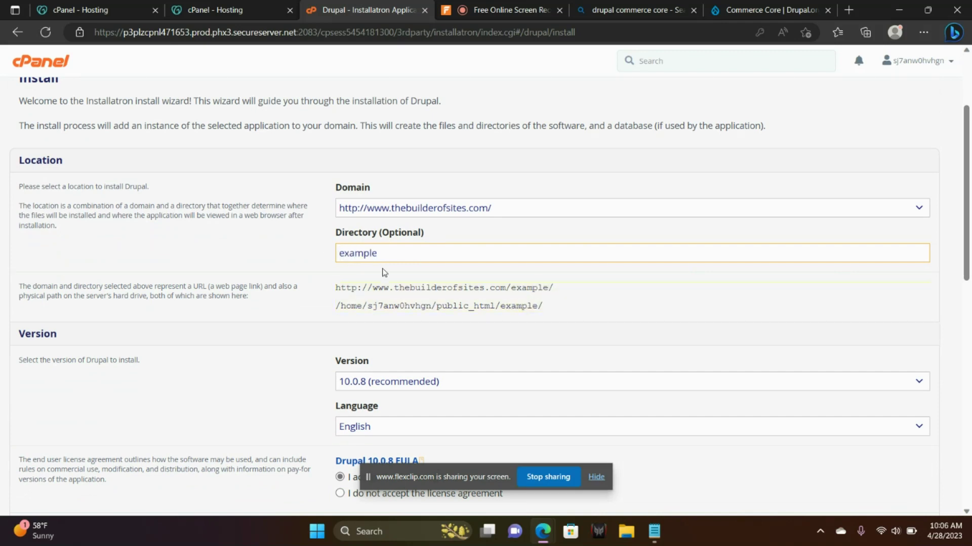
pyautogui.click(553, 291)
pyautogui.moveTo(552, 290); pyautogui.dragTo(332, 288)
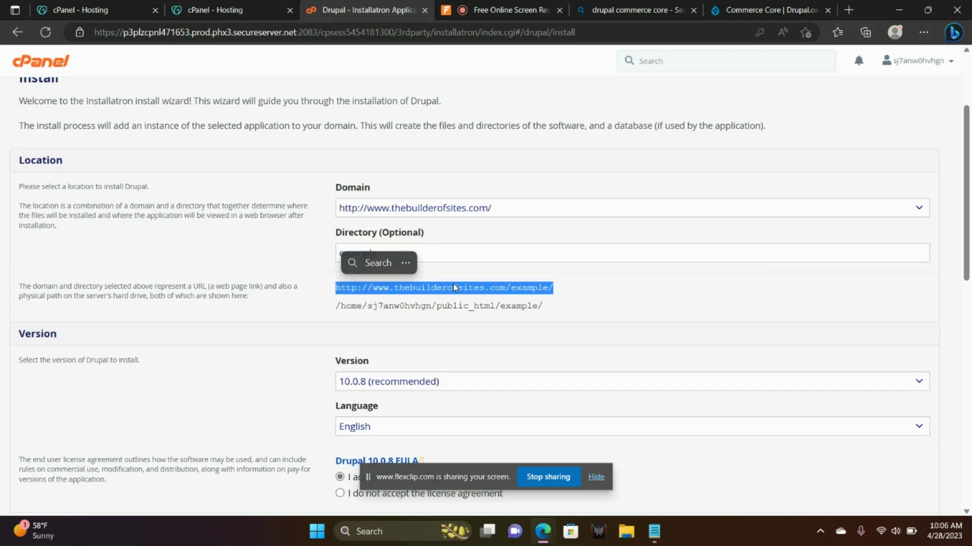
pyautogui.click(475, 253)
pyautogui.moveTo(401, 253); pyautogui.dragTo(317, 255)
pyautogui.press('BackSpace')
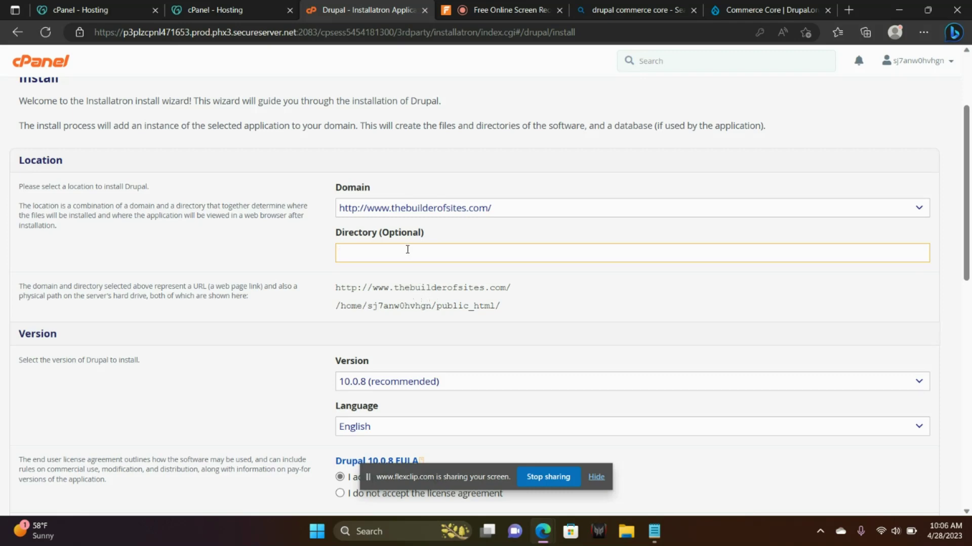
pyautogui.write('xample')
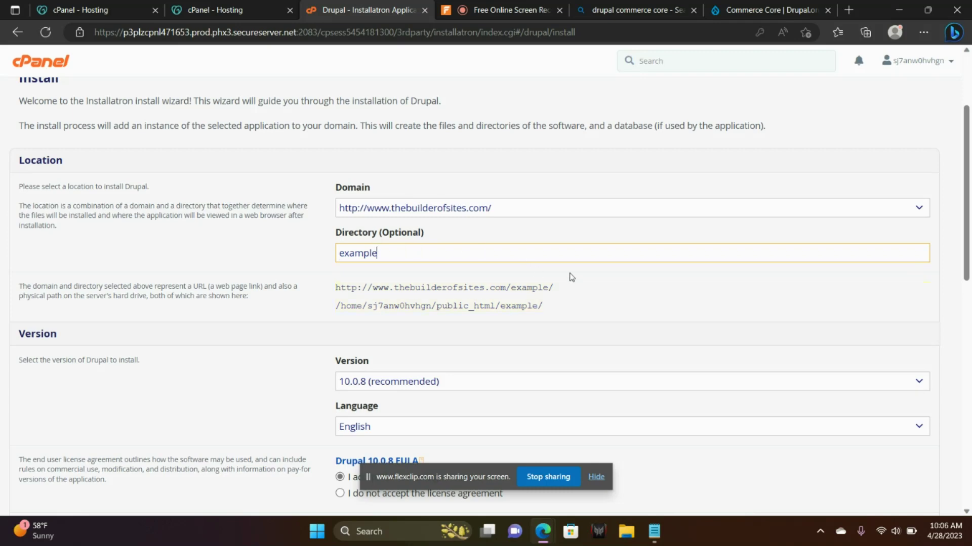
pyautogui.scroll(-3, 957, 208)
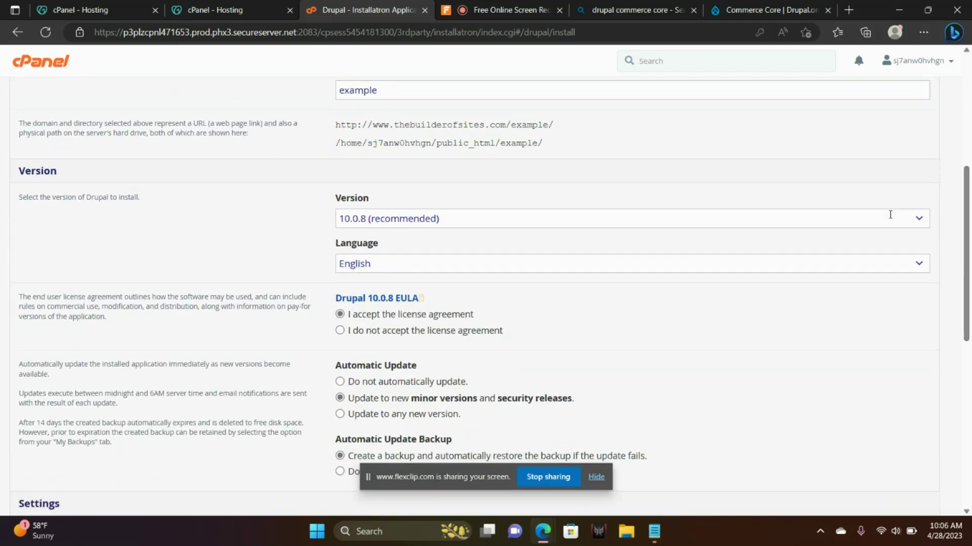
# - Choose Drupal 9.5.8 from the older branch in the Version dropdown
pyautogui.click(890, 214)
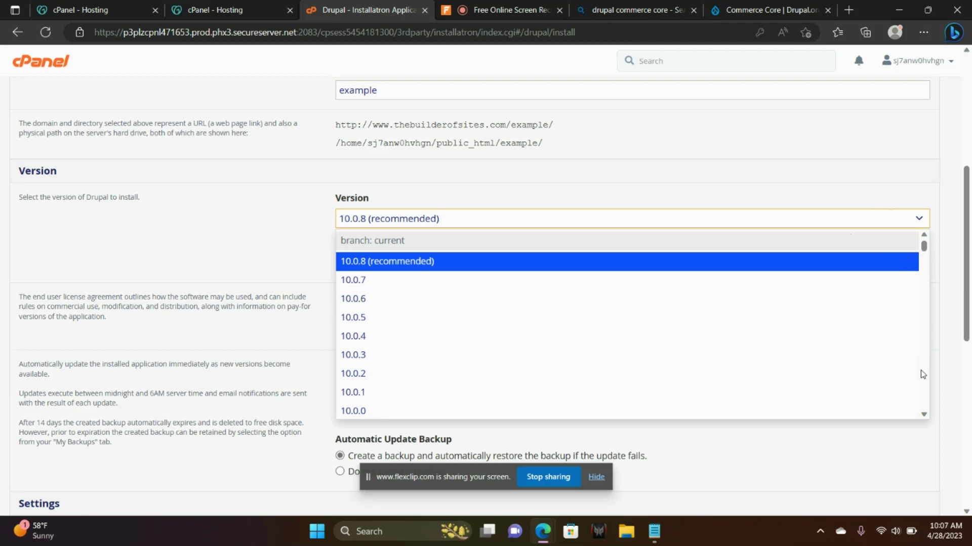
pyautogui.click(924, 416)
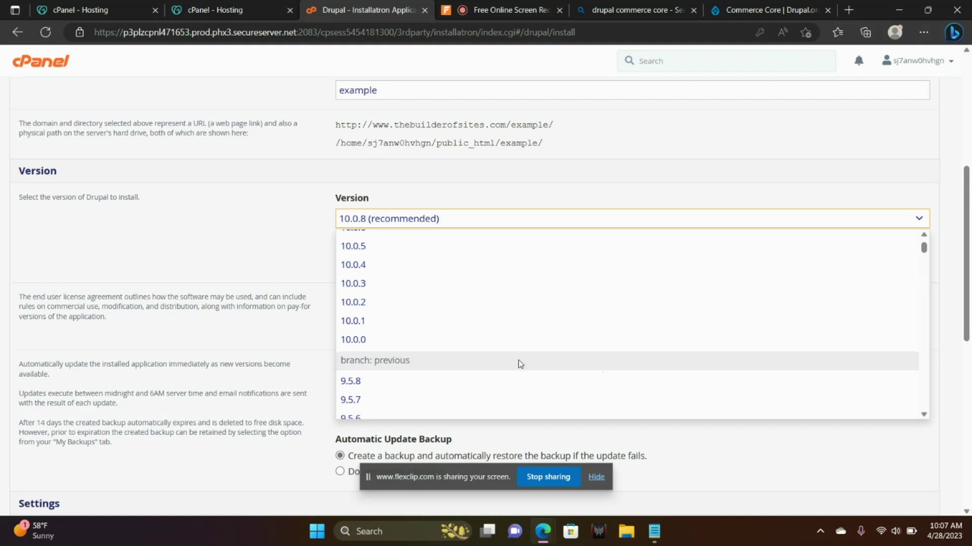
pyautogui.click(354, 385)
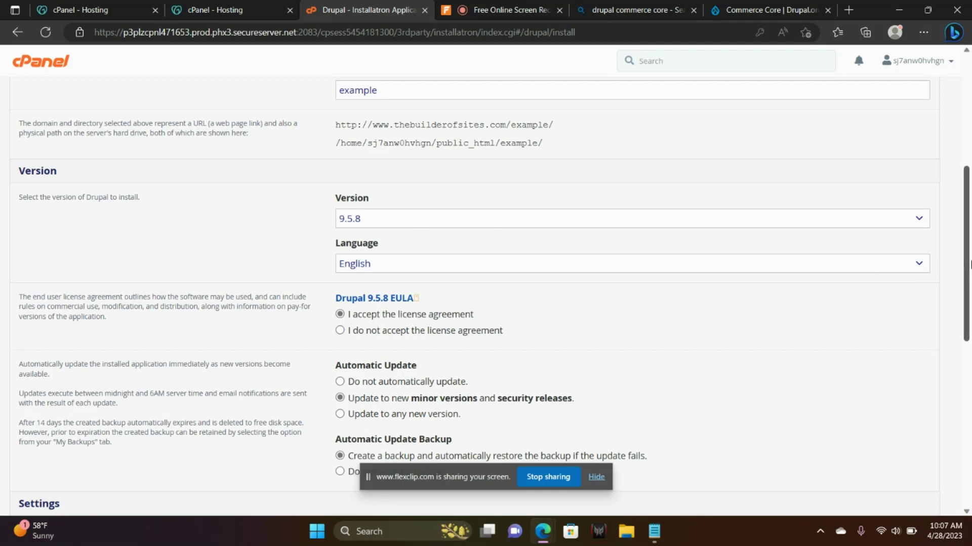
pyautogui.moveTo(969, 263); pyautogui.dragTo(969, 311)
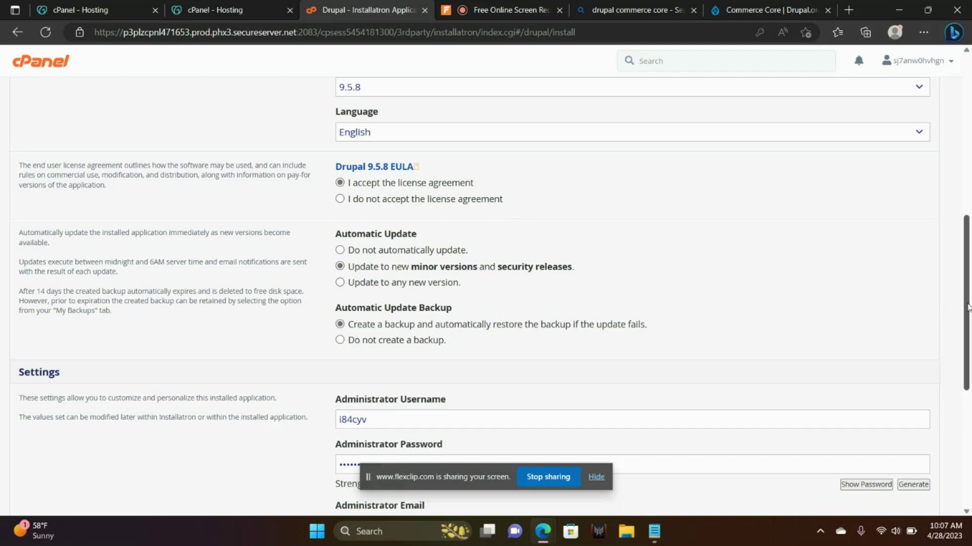
# - Replace the administrator username and enter a new administrator password
pyautogui.scroll(-4, 478, 235)
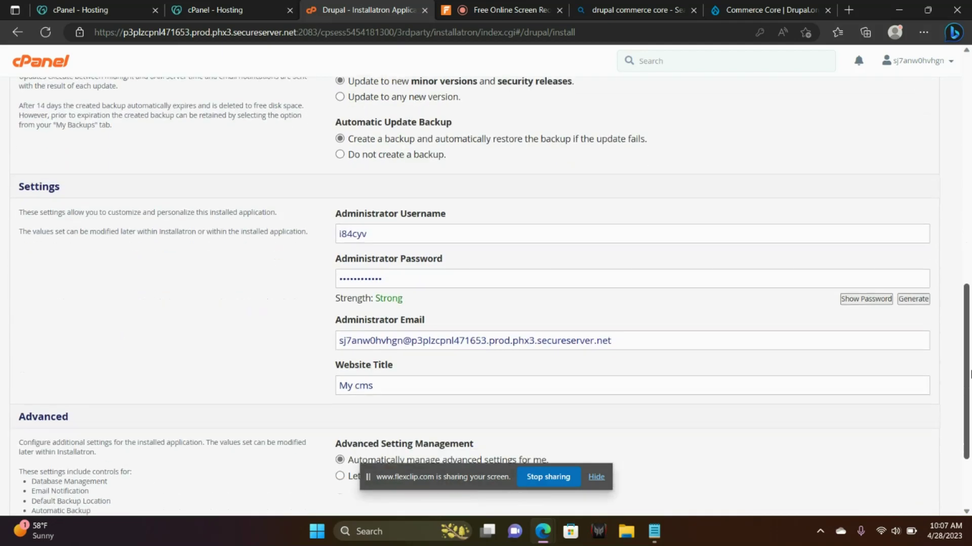
pyautogui.moveTo(406, 232); pyautogui.dragTo(330, 236)
pyautogui.write('admin')
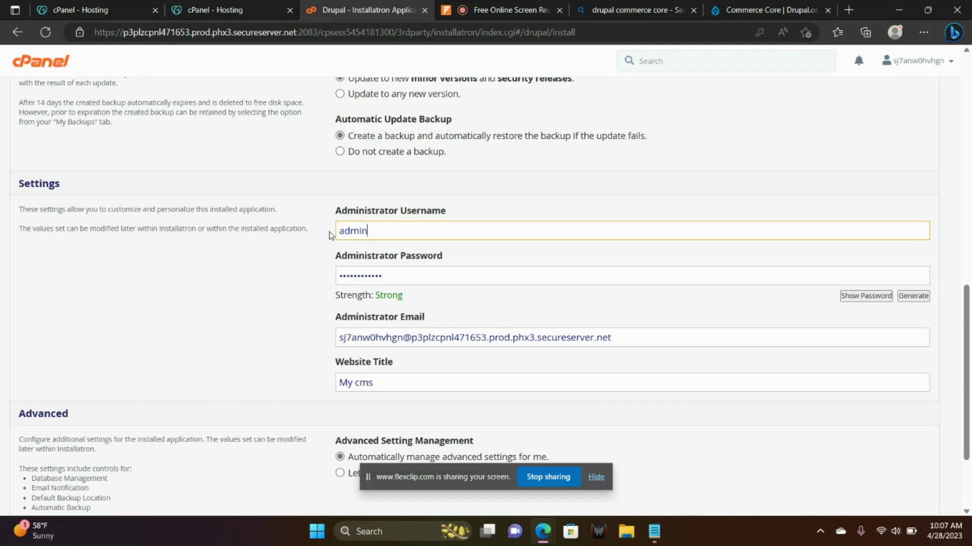
pyautogui.press('Tab')
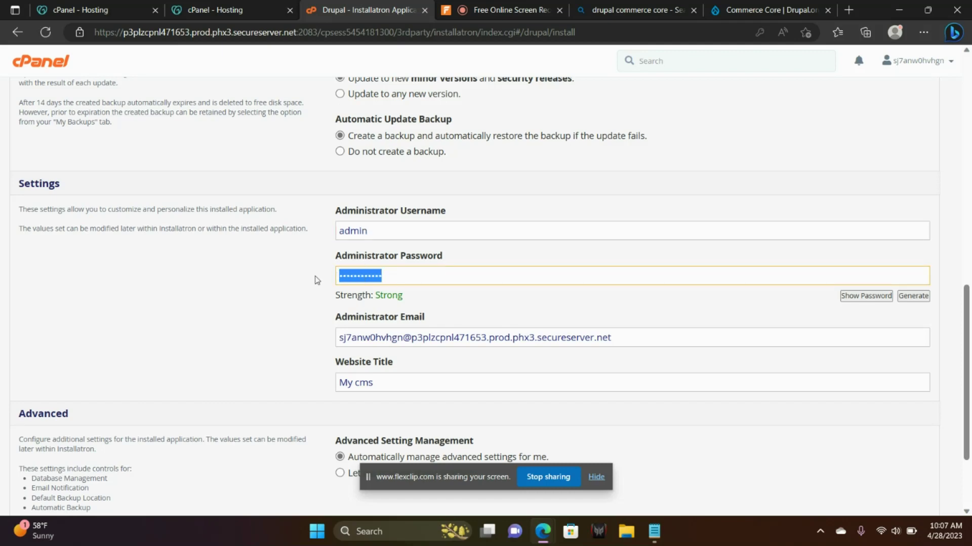
pyautogui.press('capslock')
pyautogui.write('a')
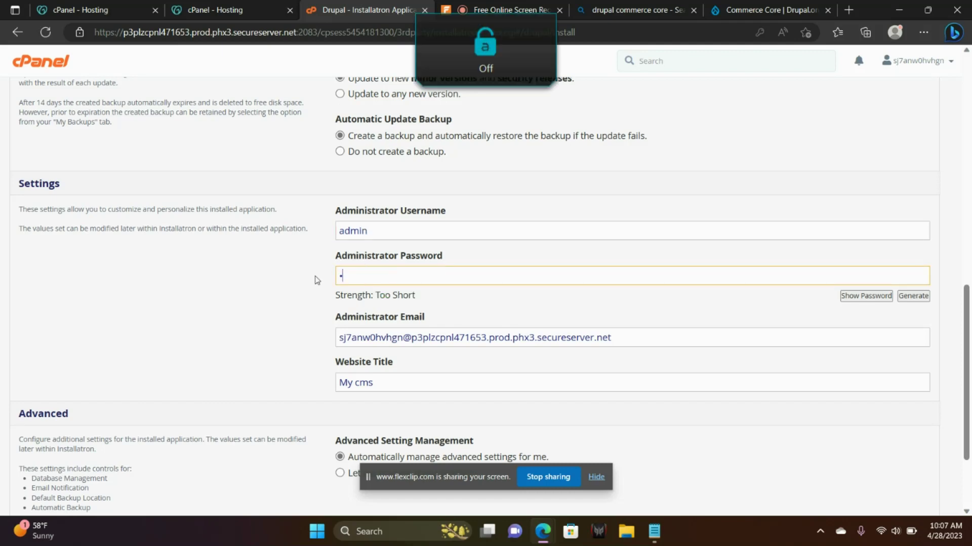
pyautogui.write('dmin@123')
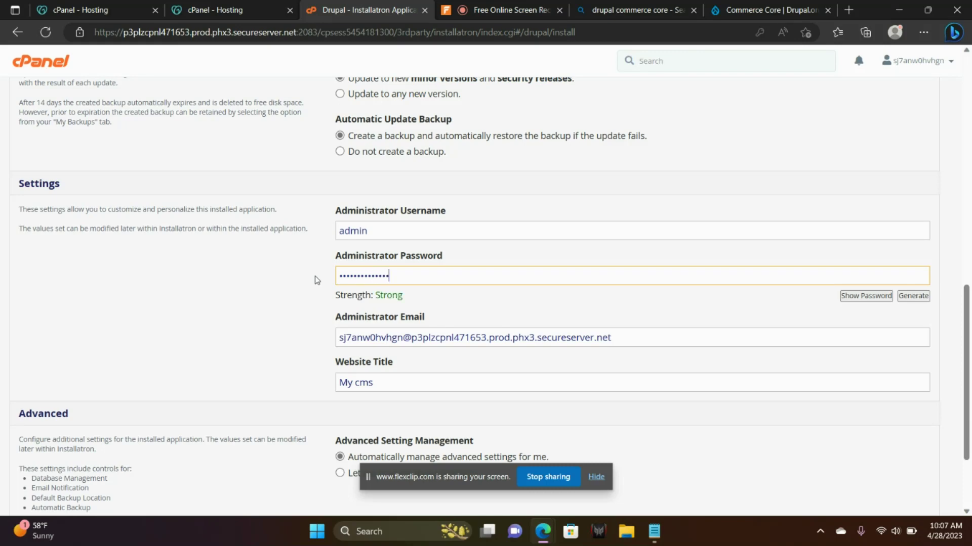
# - Replace the administrator email address and select the website title 'My cms'
pyautogui.moveTo(614, 335); pyautogui.dragTo(335, 348)
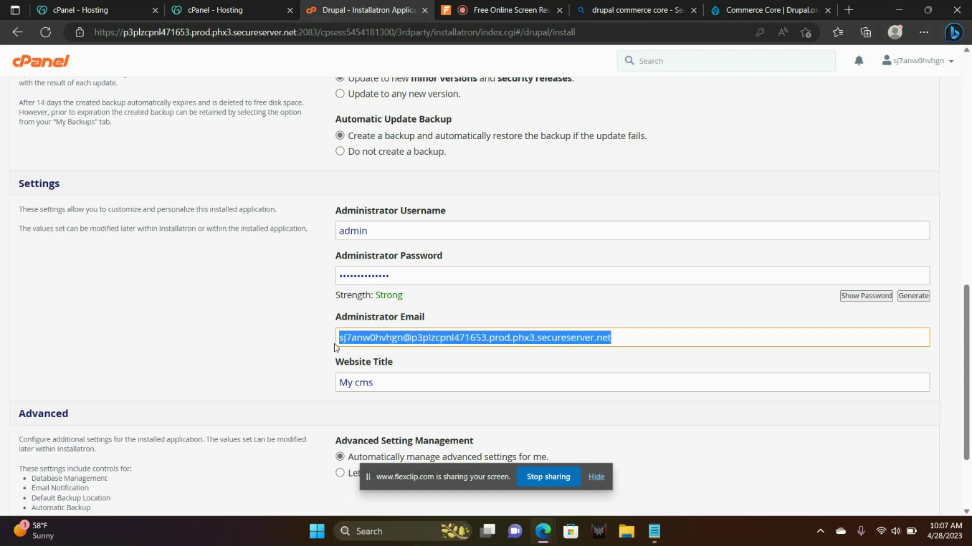
pyautogui.press('capslock')
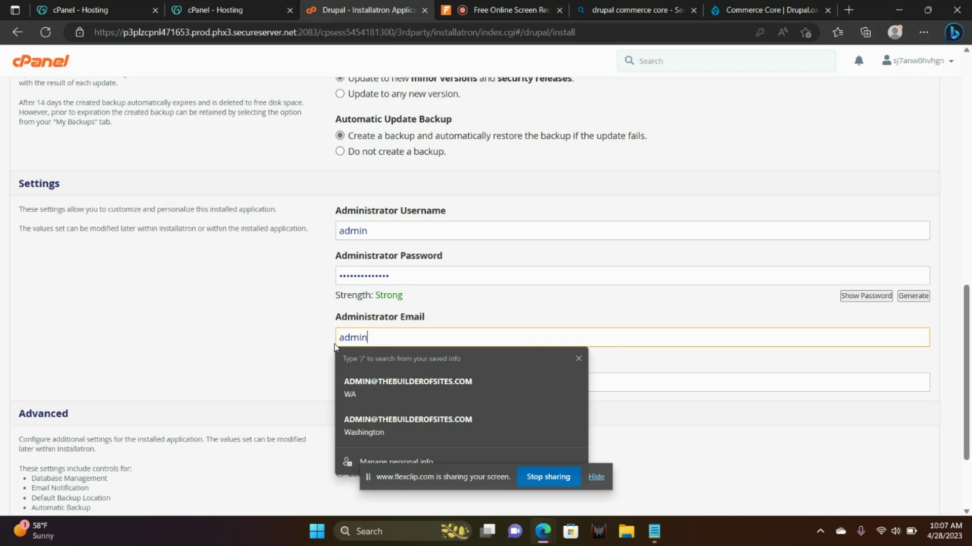
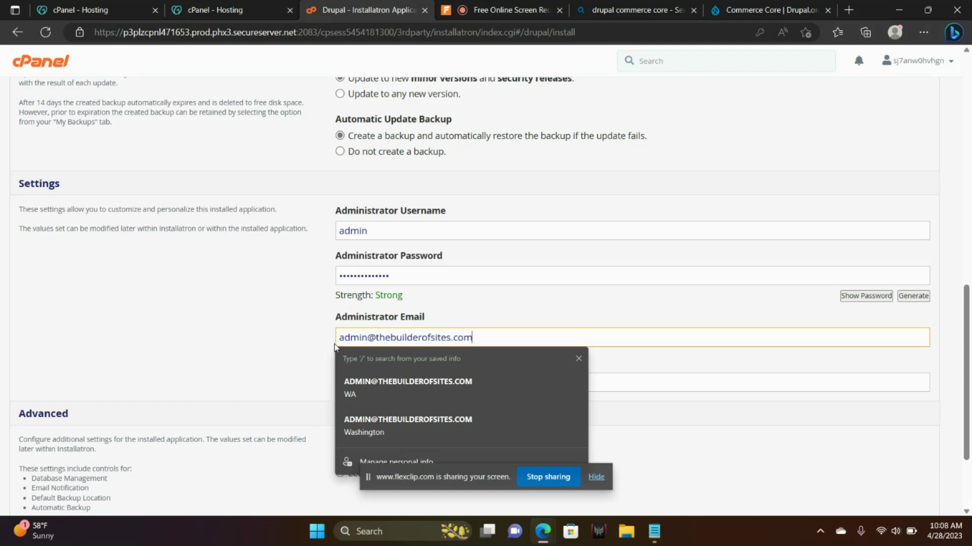
pyautogui.click(636, 374)
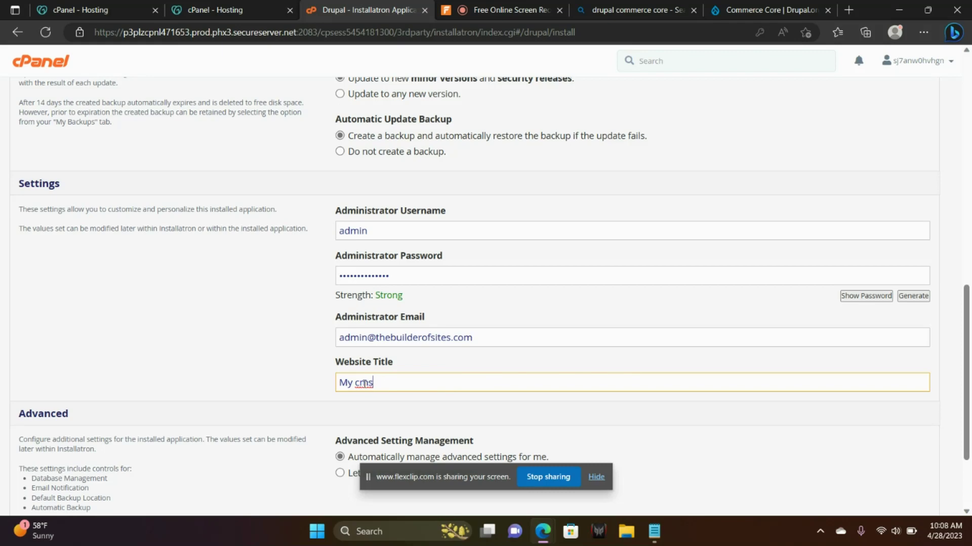
pyautogui.moveTo(388, 383); pyautogui.dragTo(343, 383)
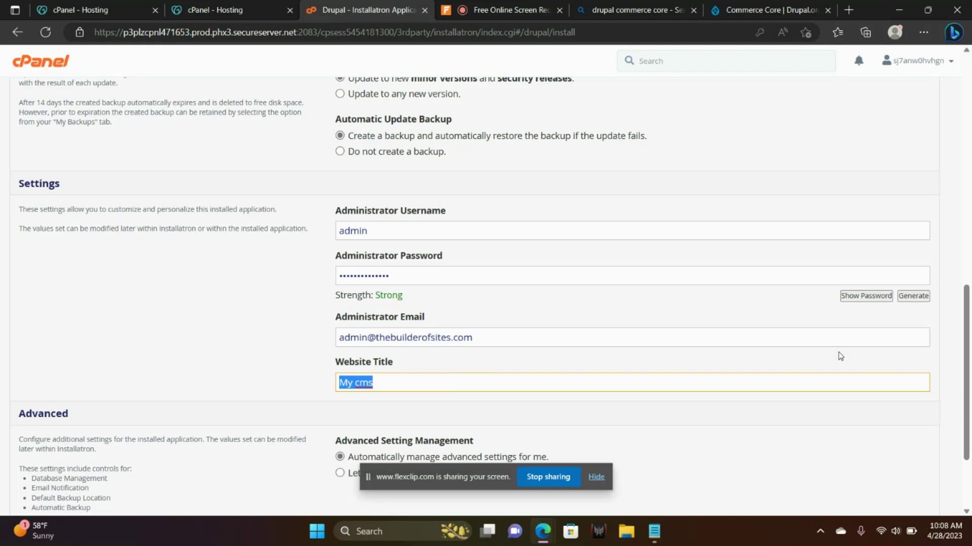
pyautogui.moveTo(967, 317); pyautogui.dragTo(966, 368)
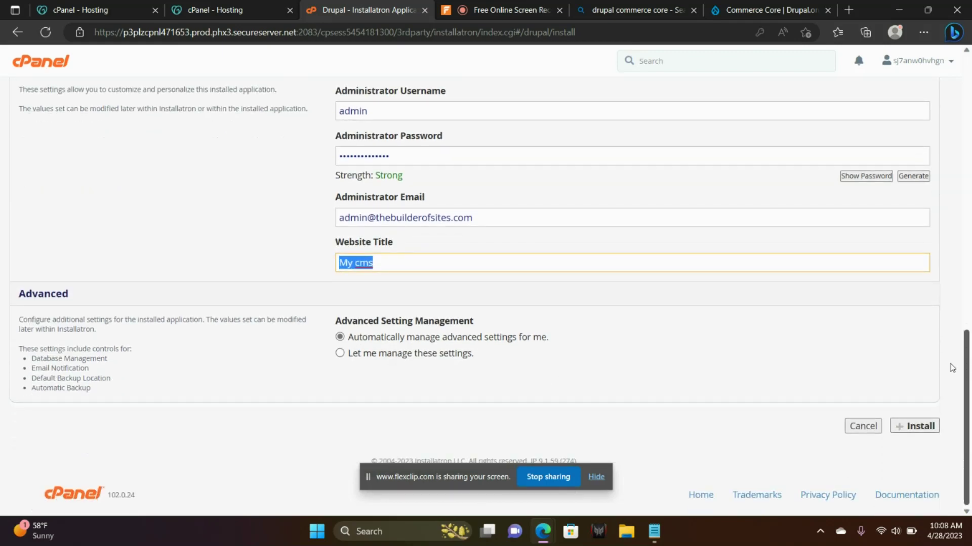